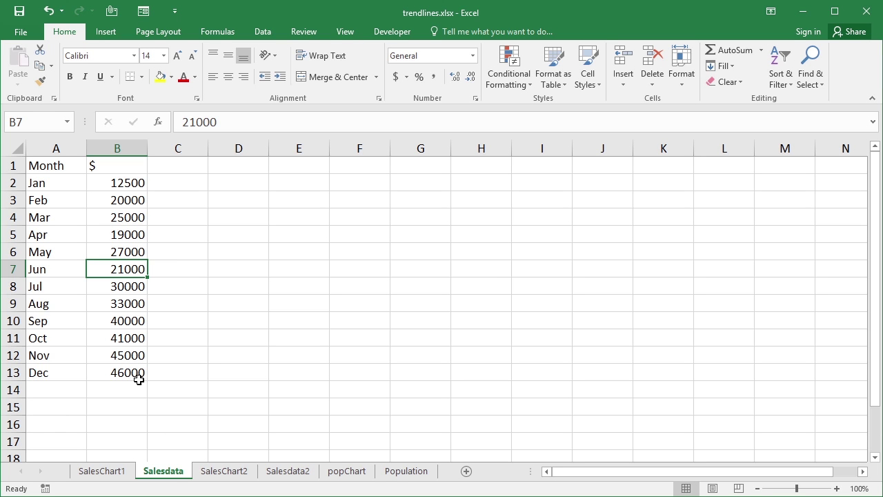
Review the Salesdata2 and Population data sheets and the popChart and SalesChart2 charts
click(291, 475)
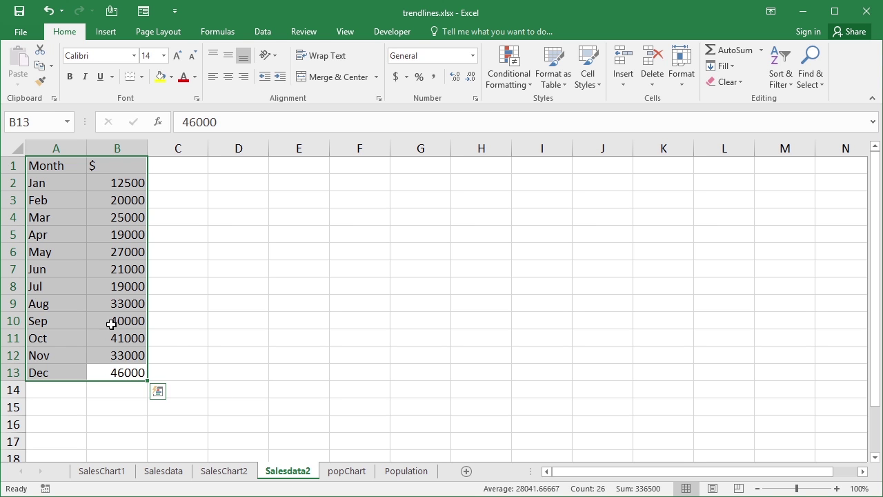
click(406, 472)
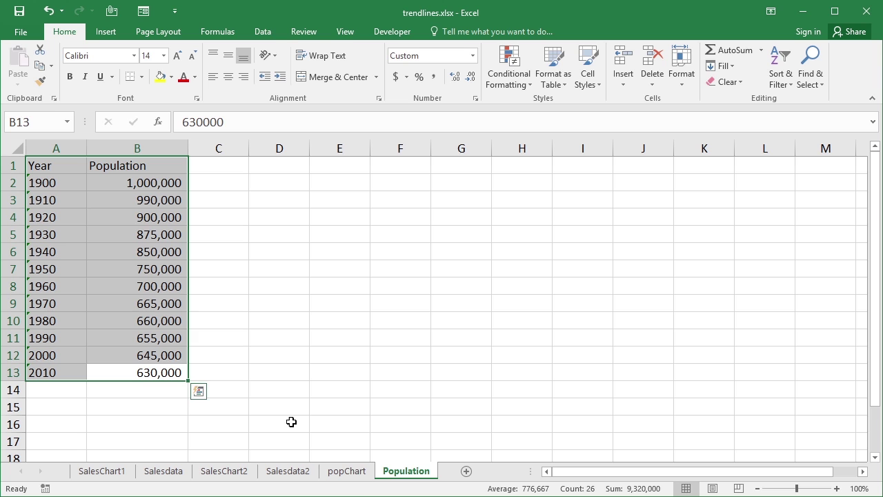
click(359, 475)
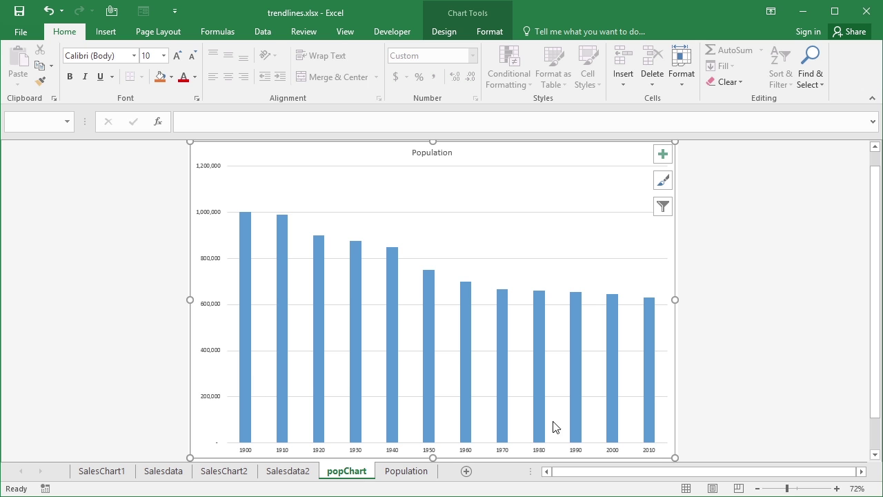
click(222, 472)
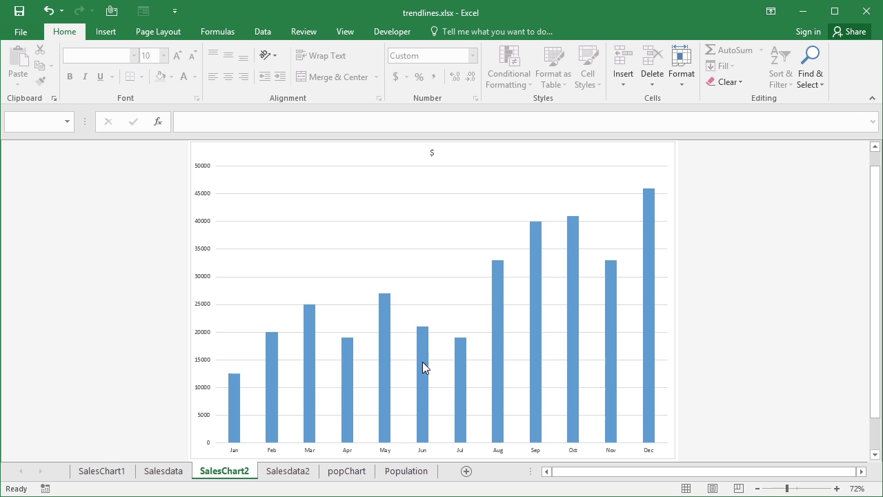
Add a linear trendline to the column chart on the SalesChart1 sheet
click(115, 470)
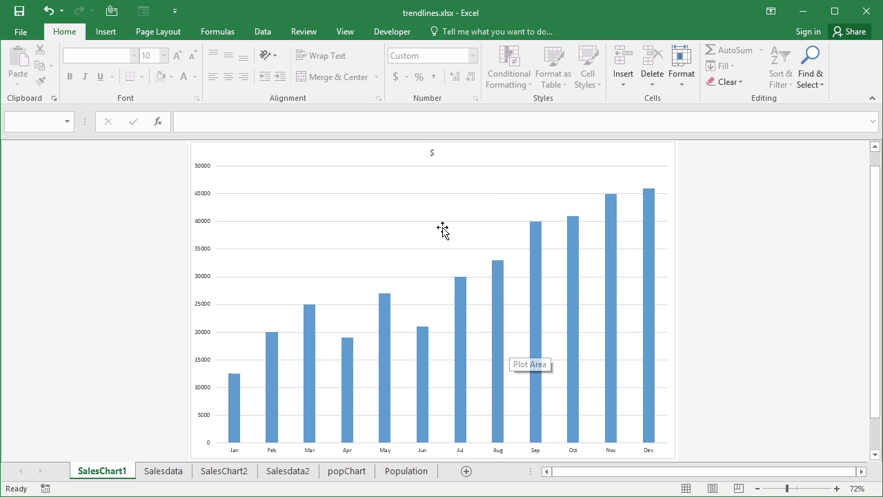
click(495, 183)
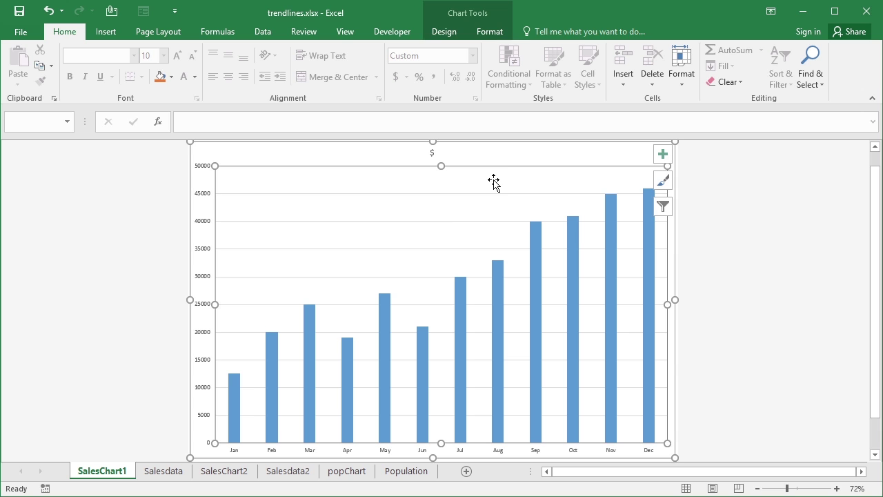
click(456, 32)
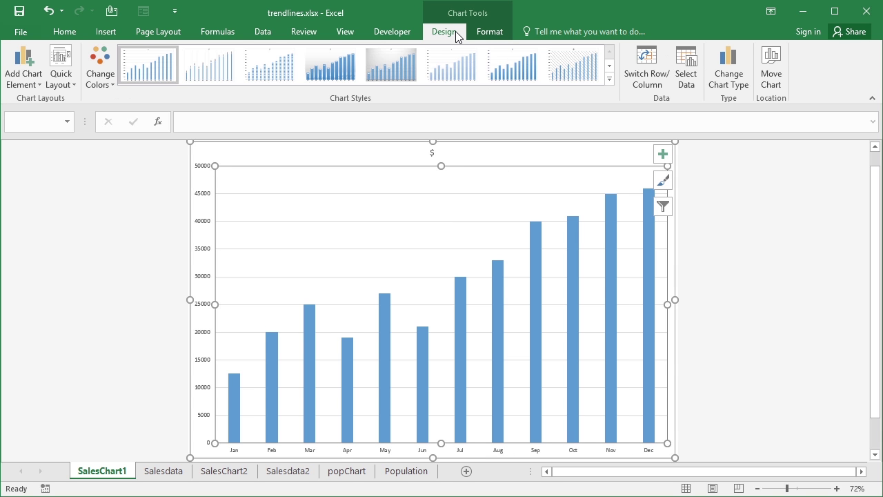
click(36, 86)
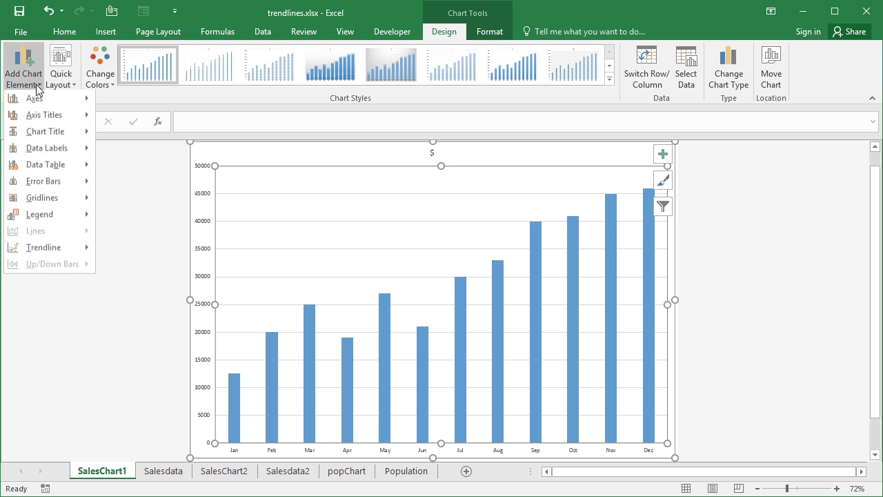
mouse_move(64, 250)
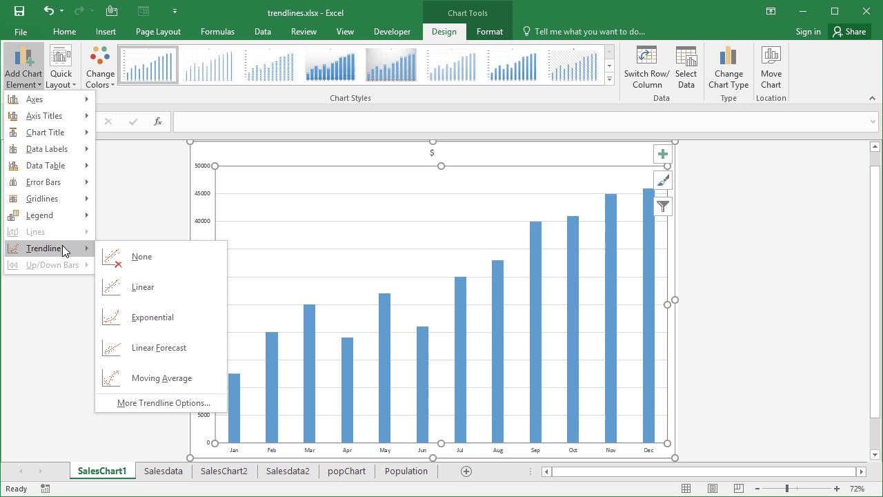
click(169, 290)
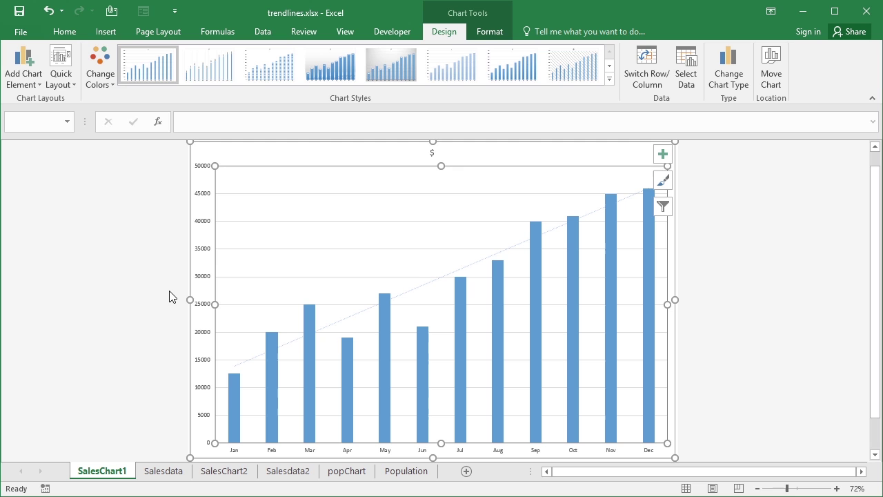
Format the trendline as a solid line in the standard red colour
click(356, 315)
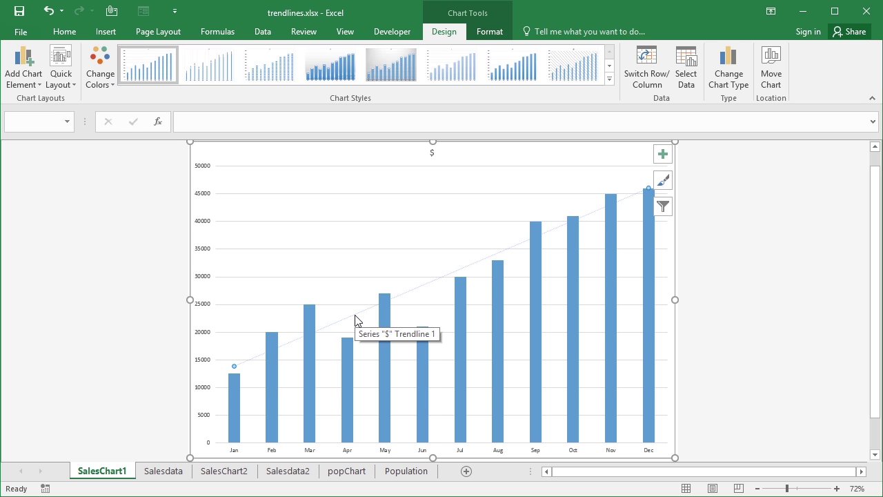
double_click(355, 320)
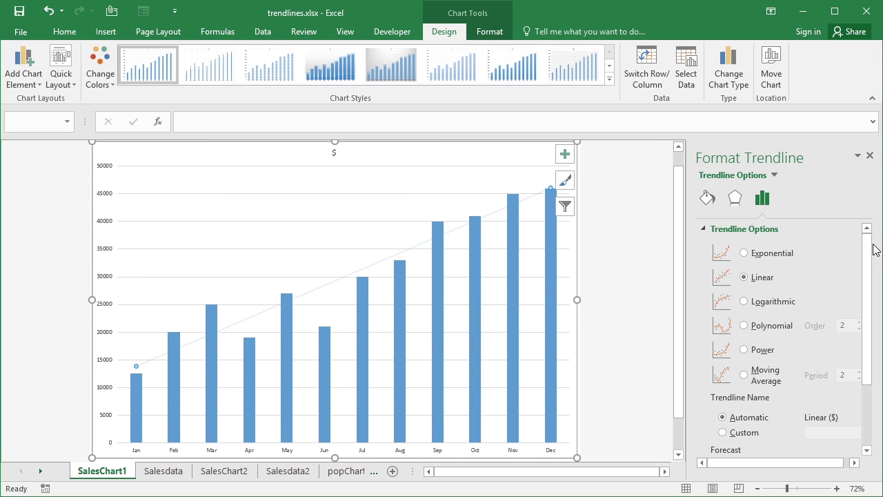
click(708, 200)
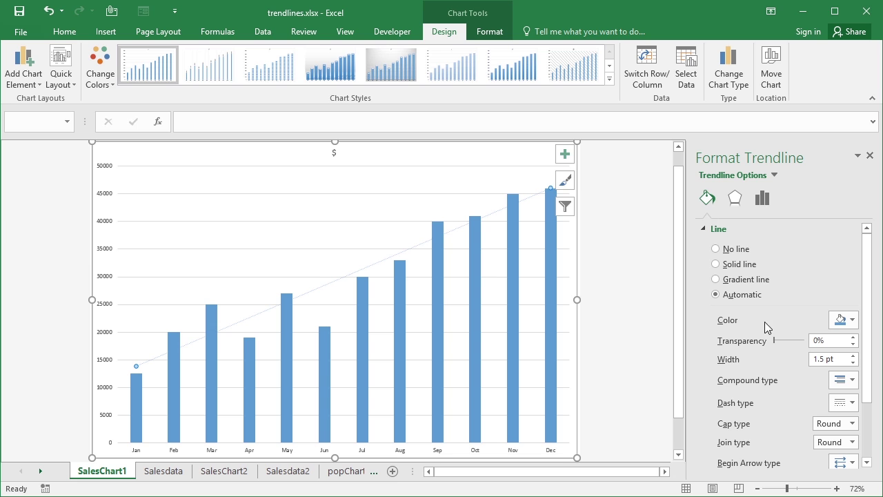
click(842, 402)
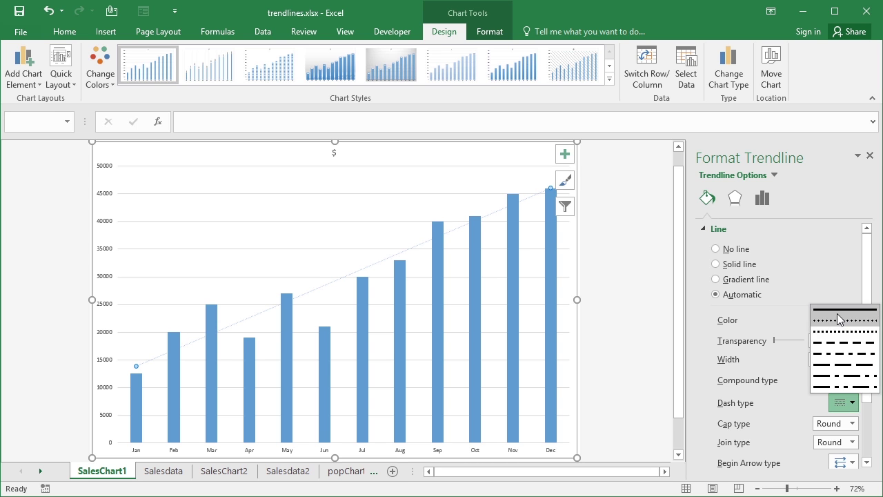
click(837, 313)
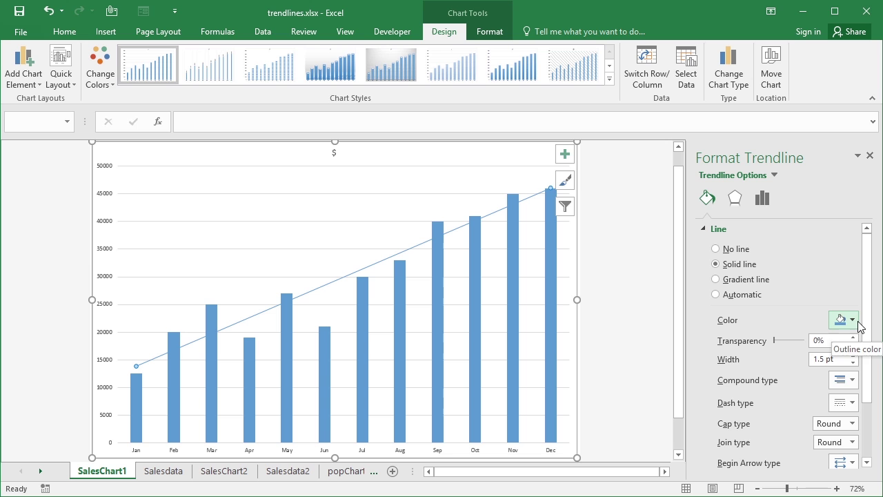
click(852, 323)
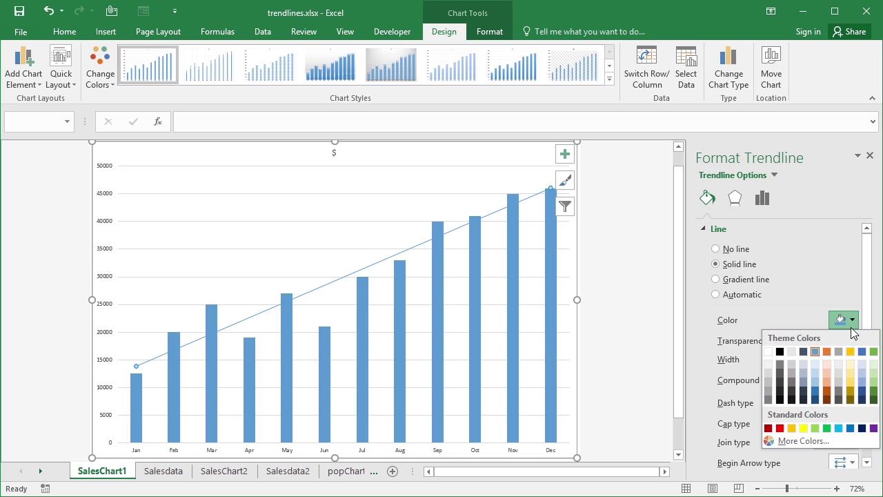
click(781, 428)
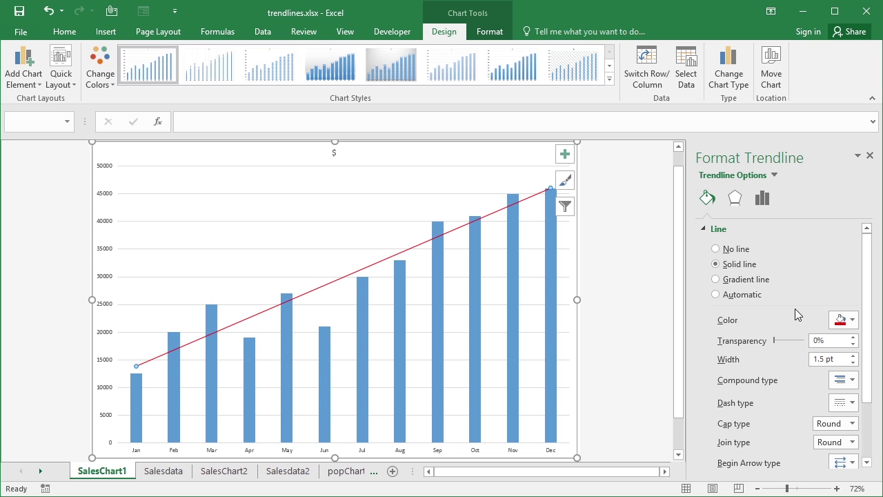
Change the trendline type to Logarithmic and compare the curve with the monthly columns
click(762, 199)
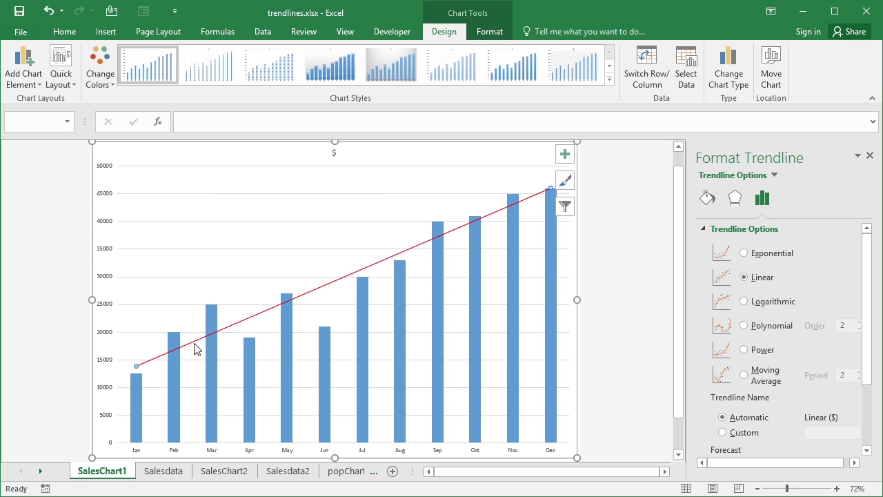
mouse_move(549, 206)
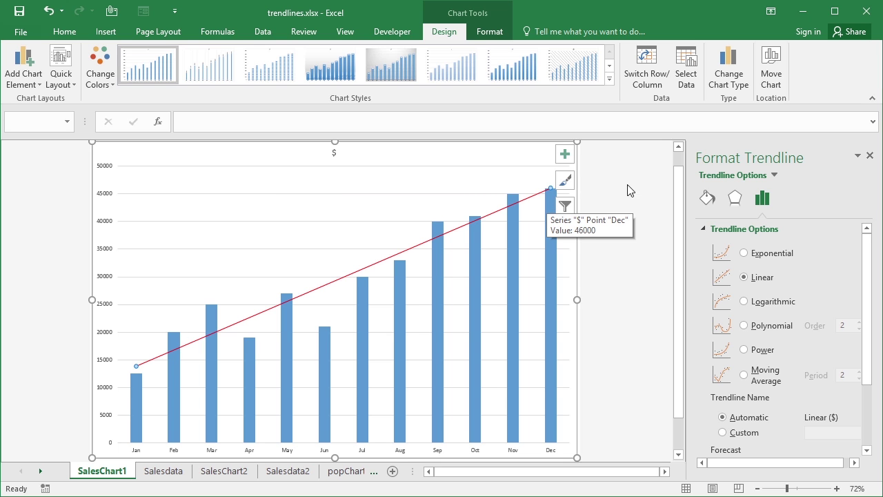
click(743, 303)
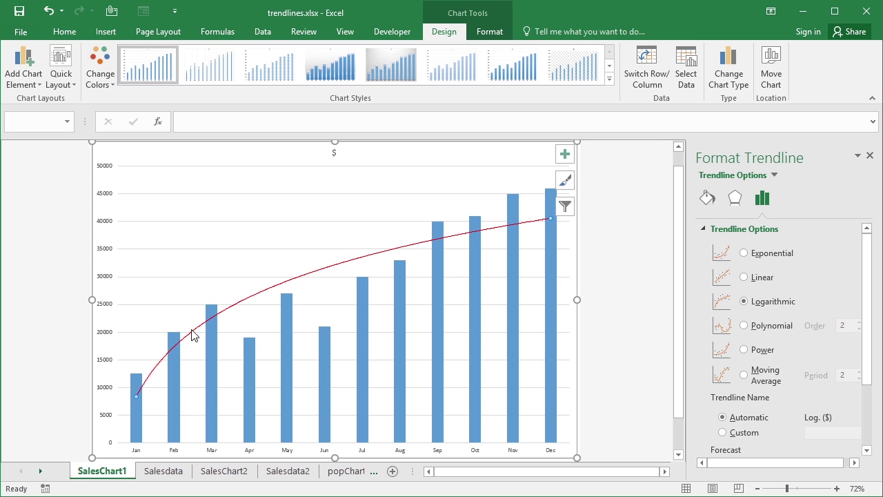
mouse_move(173, 366)
mouse_move(550, 232)
mouse_move(369, 288)
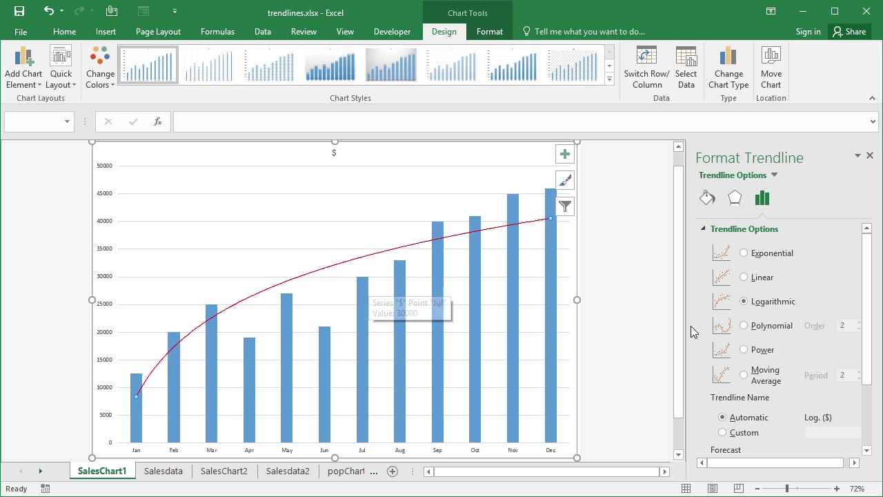
Change the trendline type to Polynomial and raise its order step by step to 6
click(744, 325)
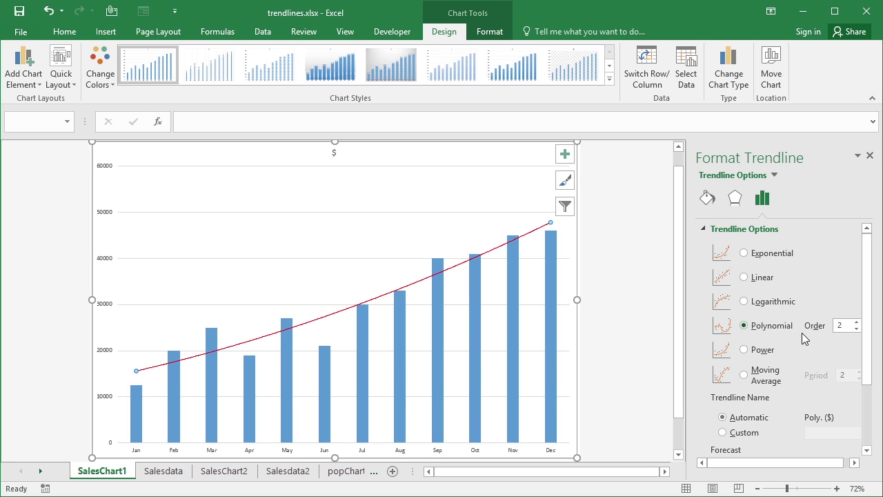
click(856, 322)
click(856, 322)
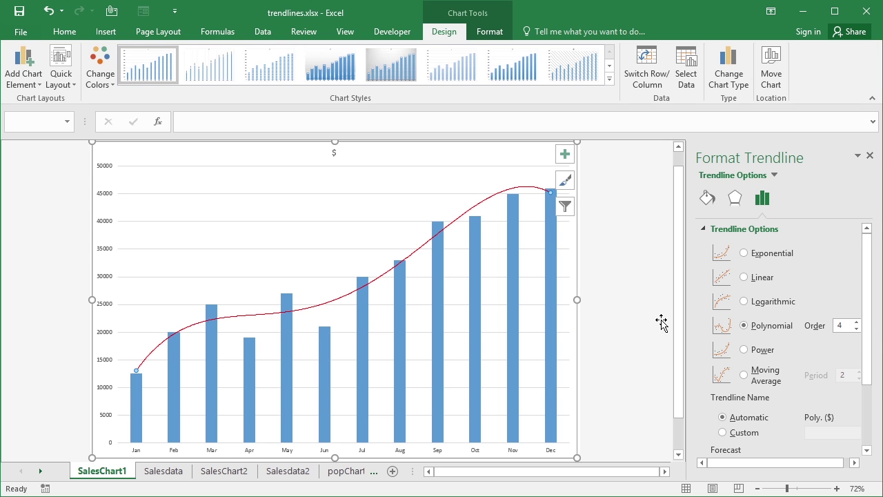
click(856, 322)
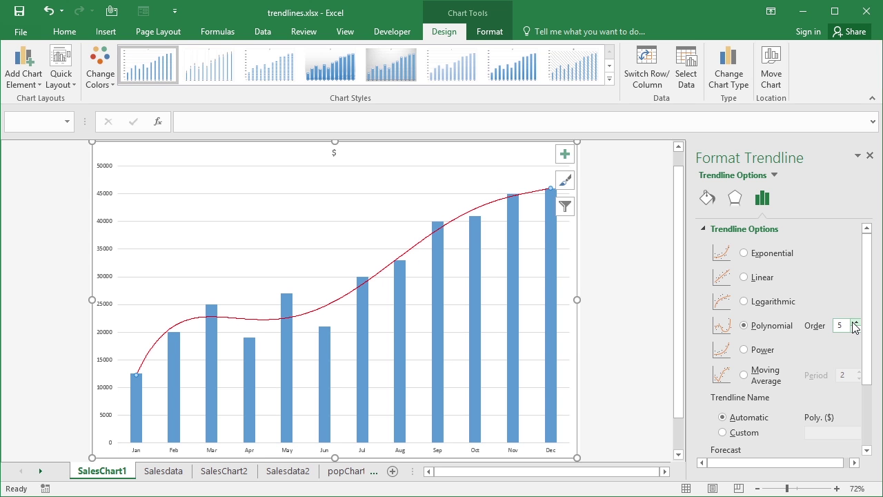
click(856, 322)
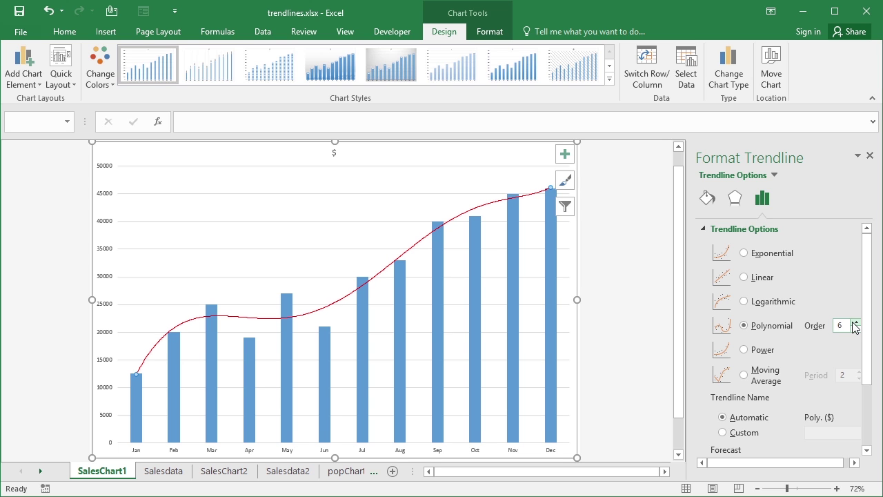
Lower the polynomial order to 3, and switch the trendline type to Power
click(858, 329)
click(858, 330)
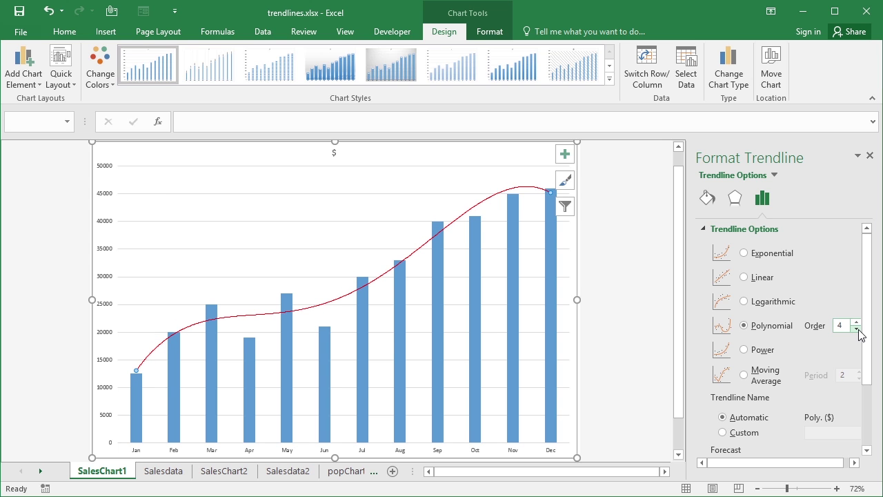
click(858, 330)
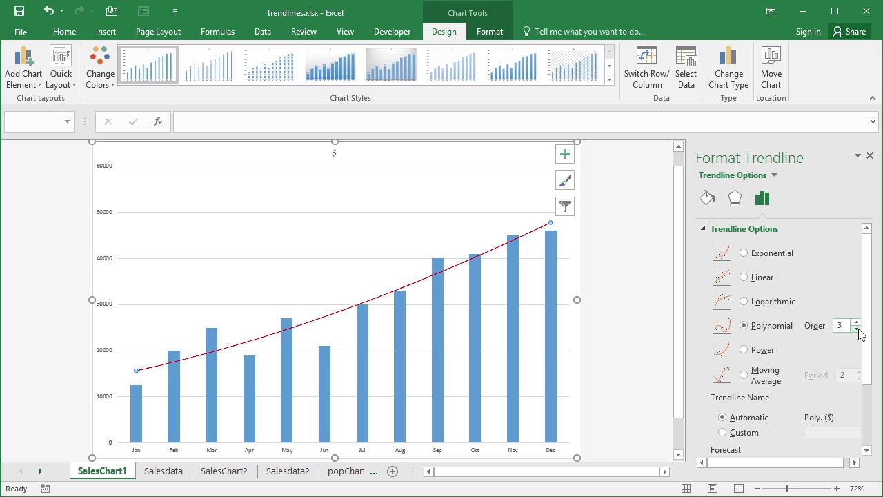
click(744, 350)
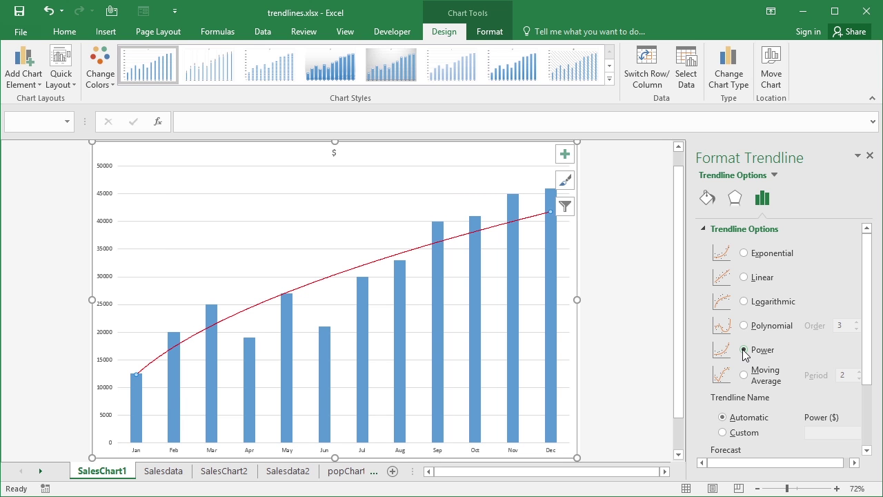
Set the July sales value in cell B8 of the Salesdata sheet to 0
click(160, 474)
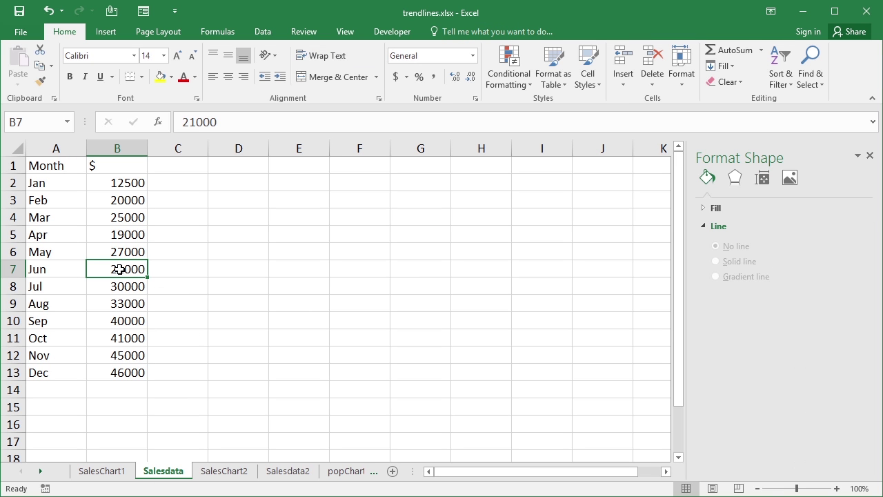
key(Down)
text(0)
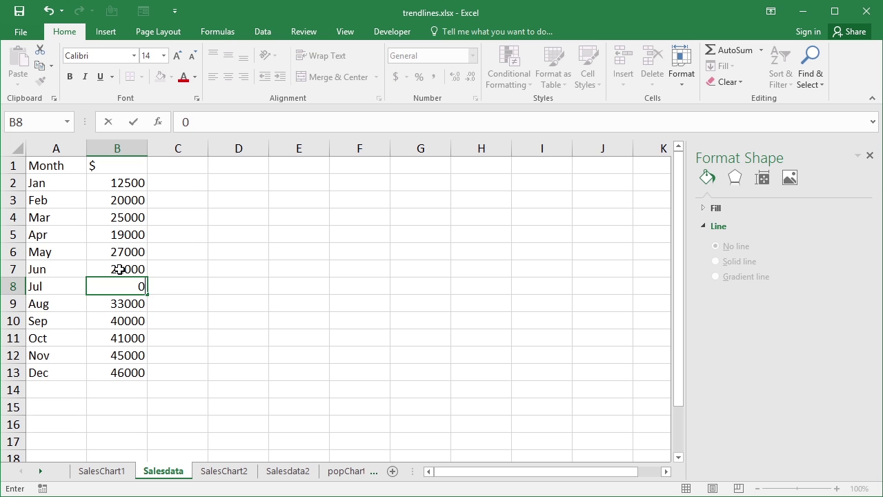
key(Return)
key(Up)
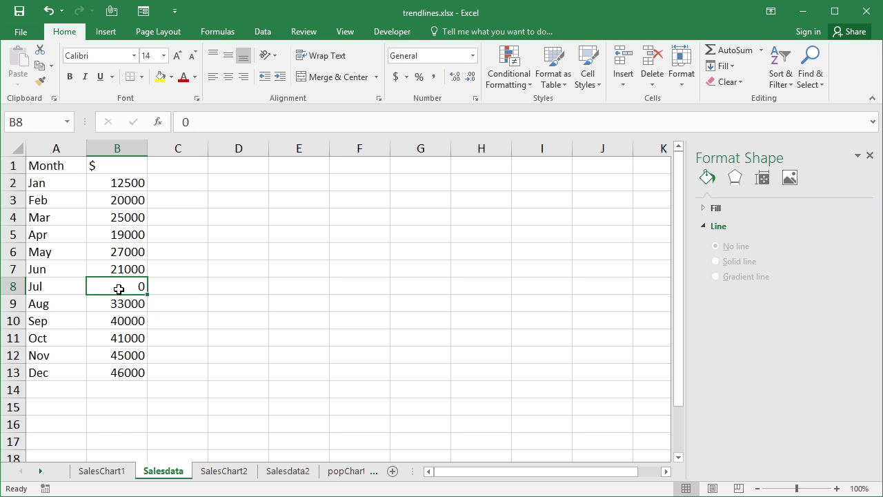
Add a Linear trendline to the monthly sales chart on the SalesChart1 sheet
click(112, 473)
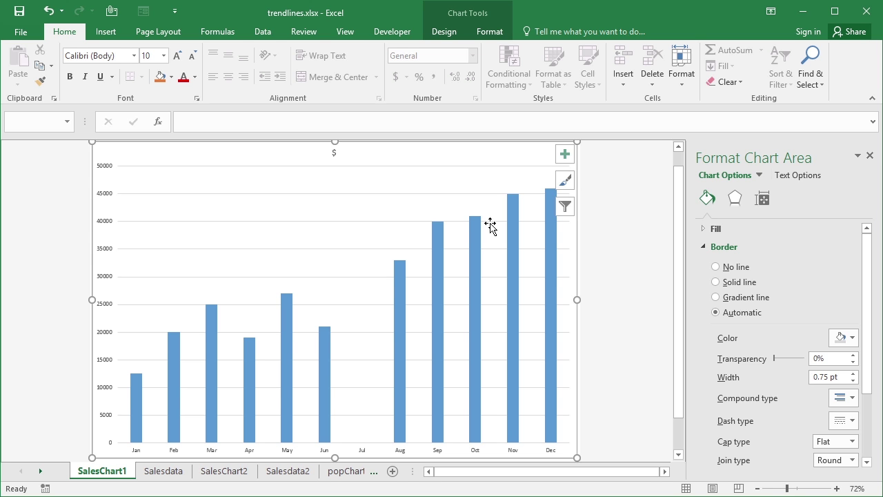
click(517, 174)
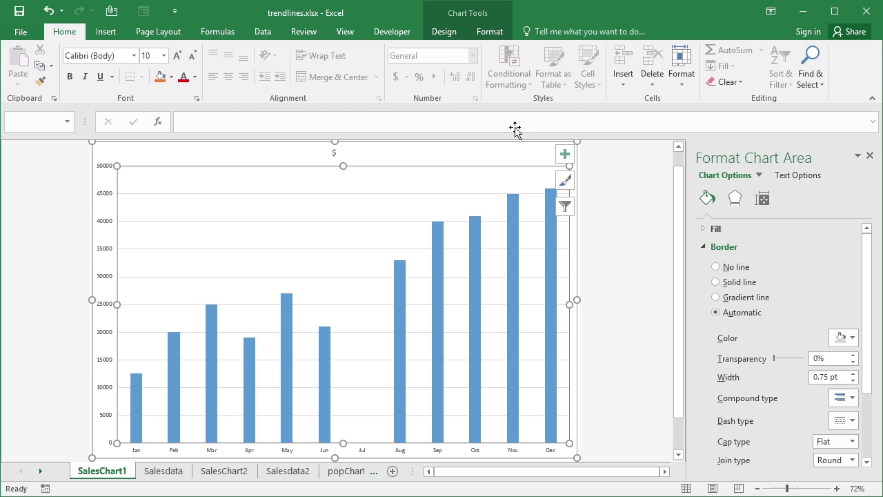
click(445, 31)
click(23, 69)
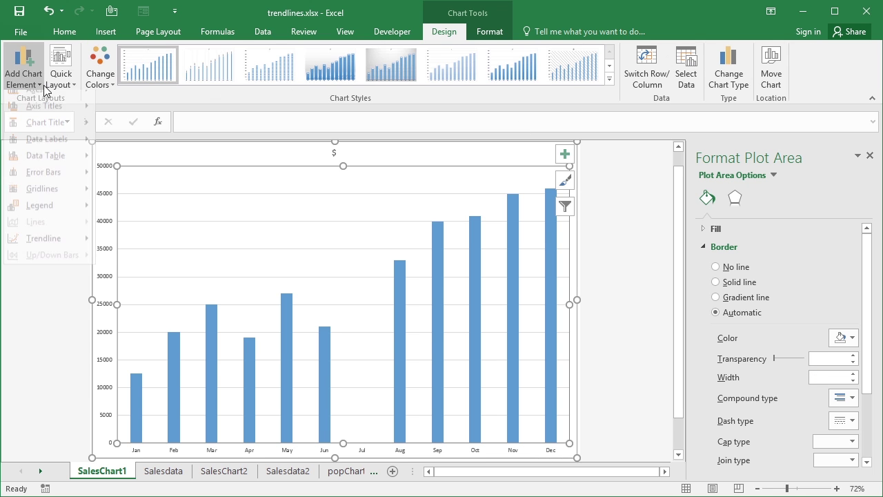
mouse_move(61, 250)
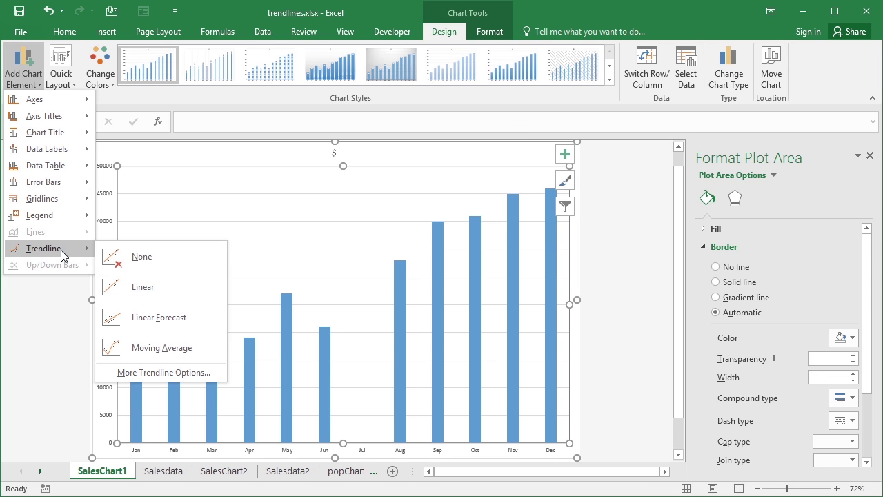
click(182, 293)
click(339, 296)
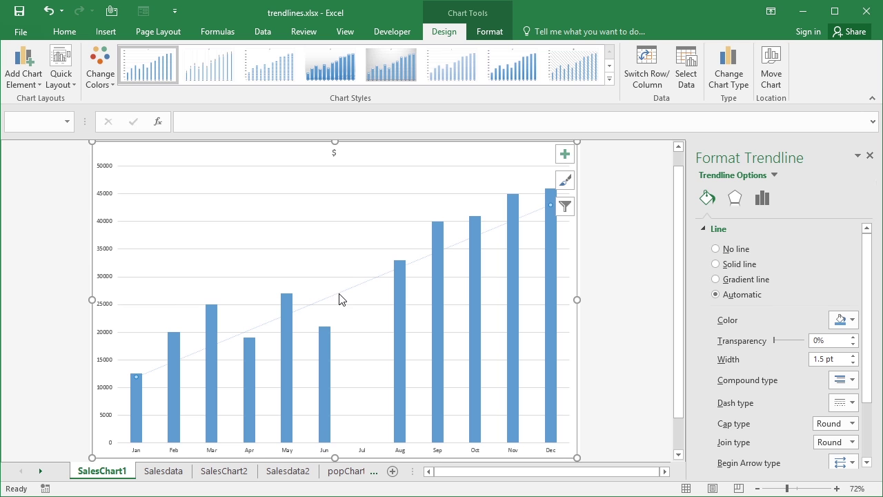
Format the new linear trendline as a solid red line with the unbroken dash type
click(851, 381)
click(853, 399)
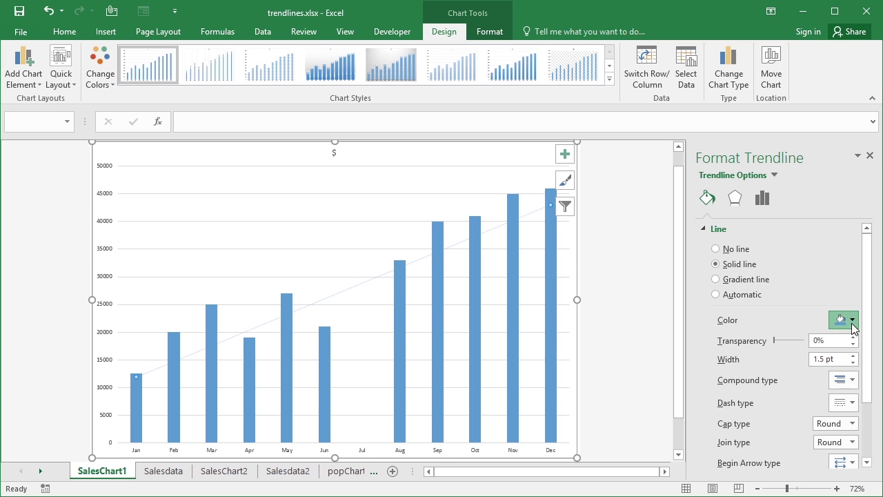
click(851, 320)
click(771, 429)
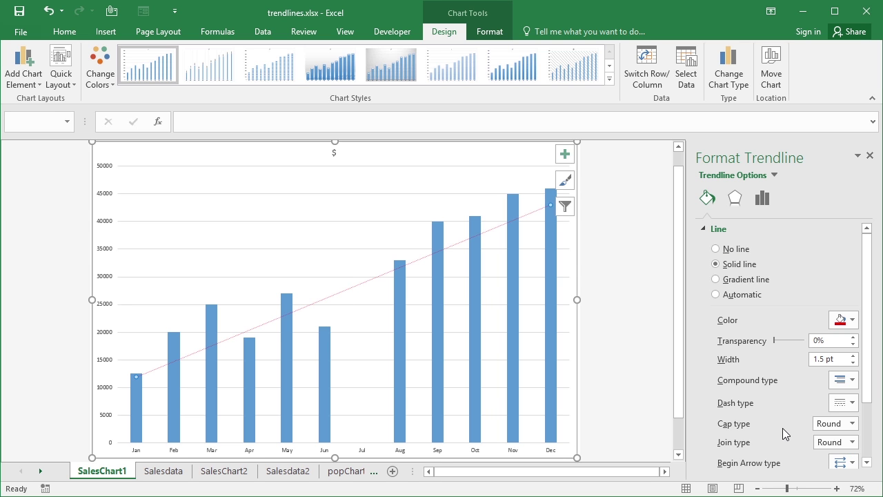
click(855, 395)
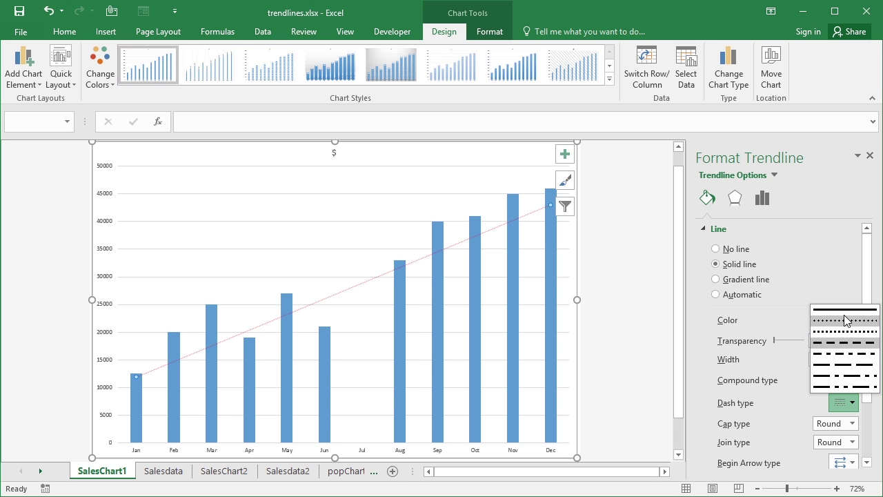
click(823, 309)
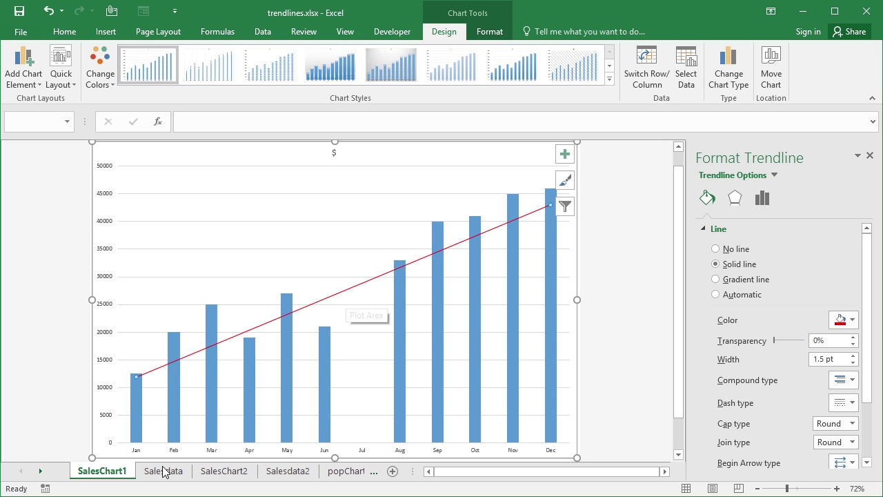
Check the trendline types offered with a zero sales value, and set July sales in cell B8 of Salesdata to 30233
click(763, 199)
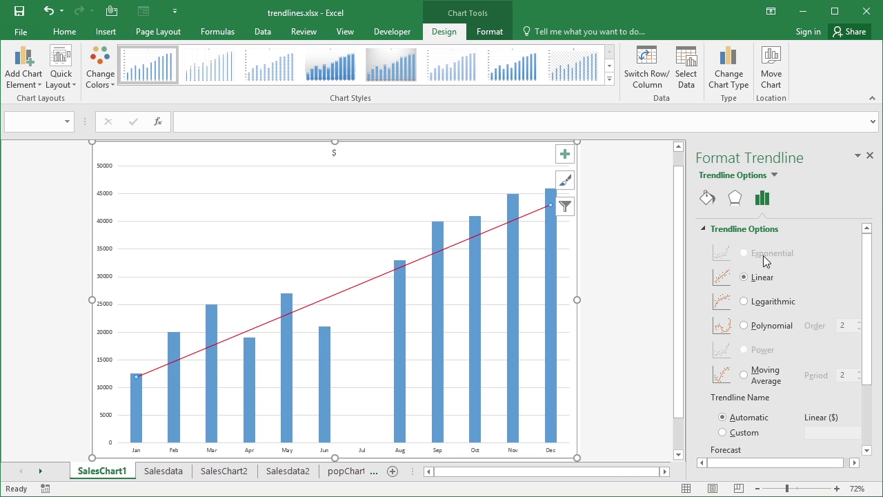
click(161, 470)
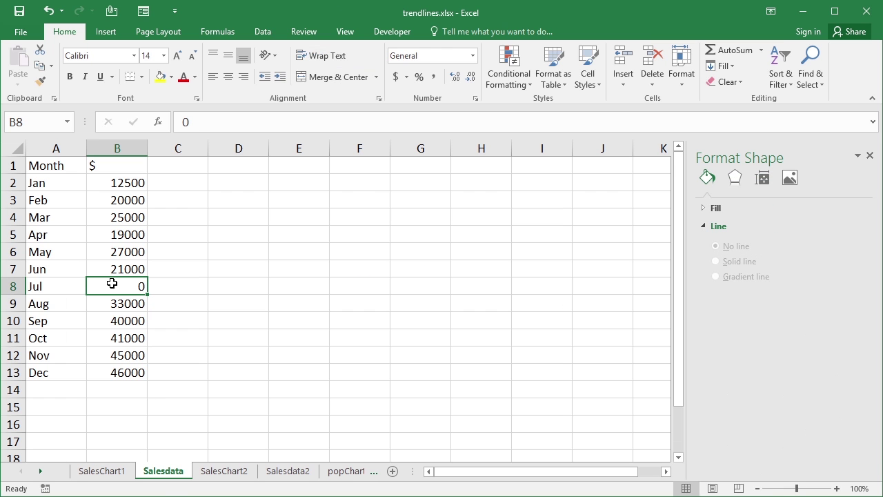
text(30233)
key(Return)
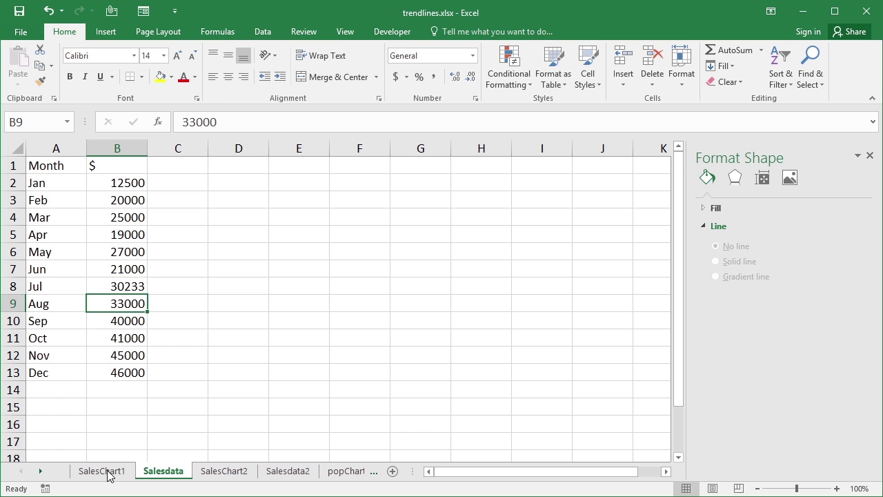
Delete the extra curved trendline from the SalesChart1 chart, keeping the linear one
click(104, 471)
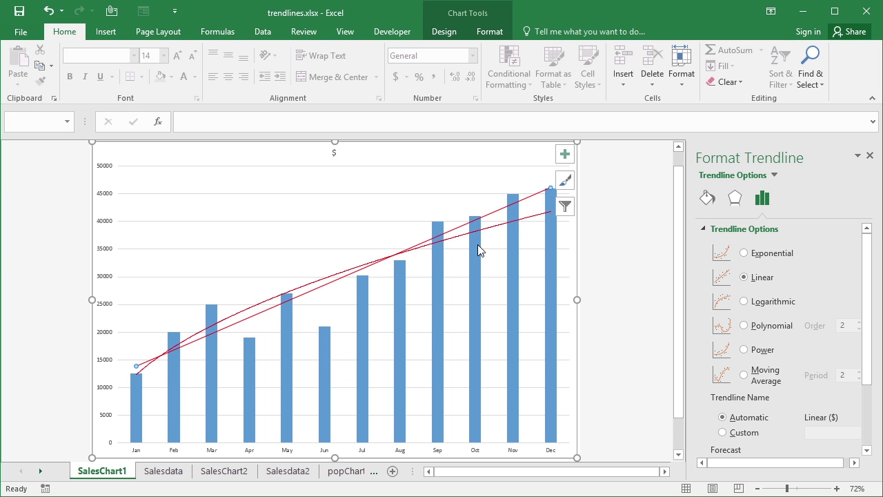
click(506, 223)
key(Delete)
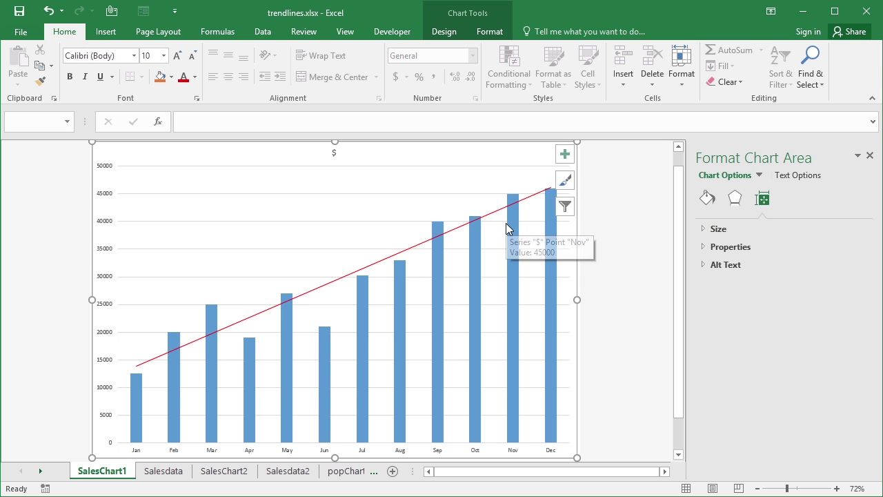
Try the Exponential and Logarithmic types on the sales chart's remaining trendline
click(496, 215)
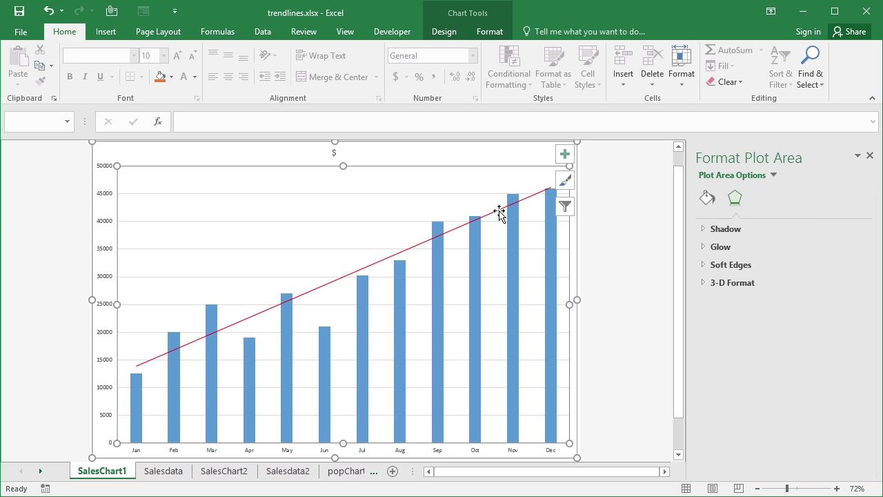
click(496, 214)
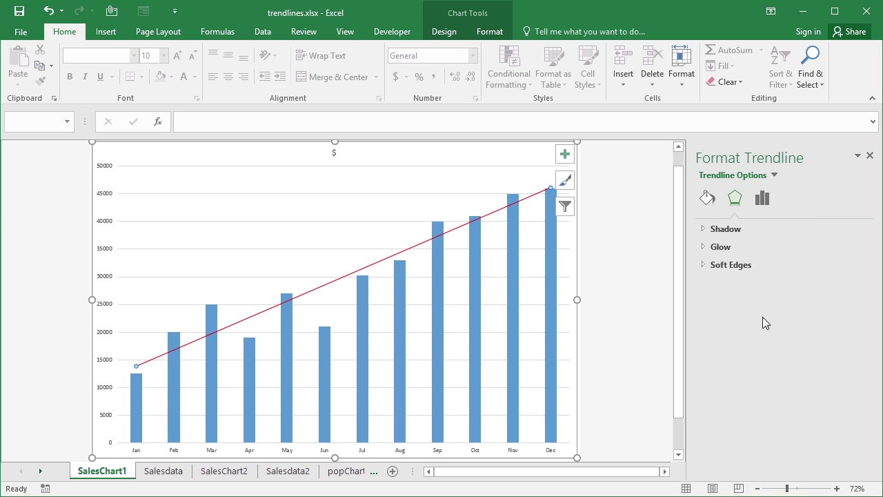
click(764, 201)
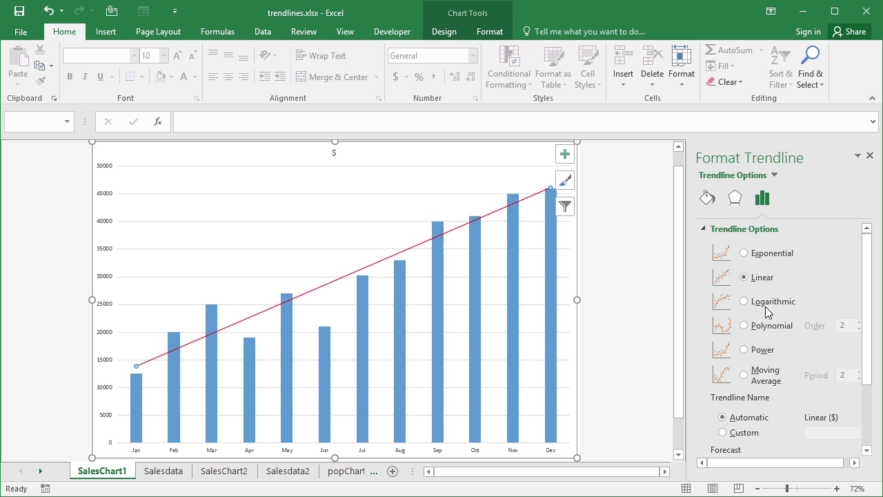
click(747, 255)
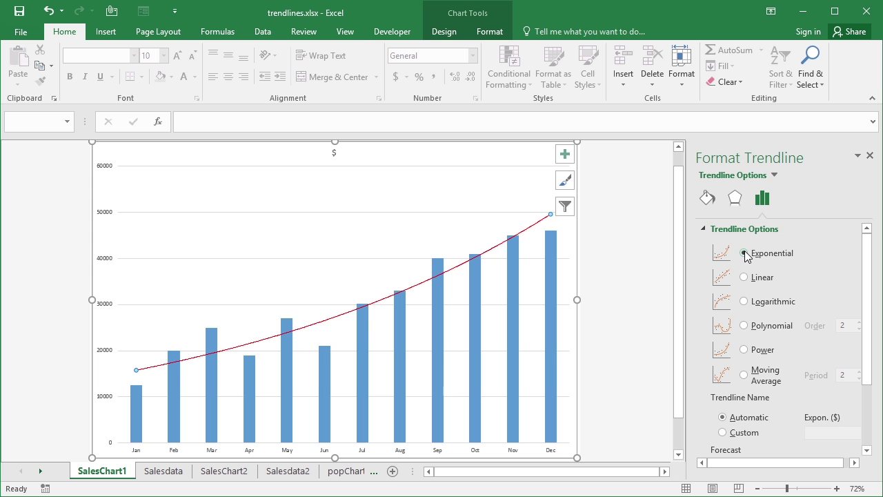
click(744, 302)
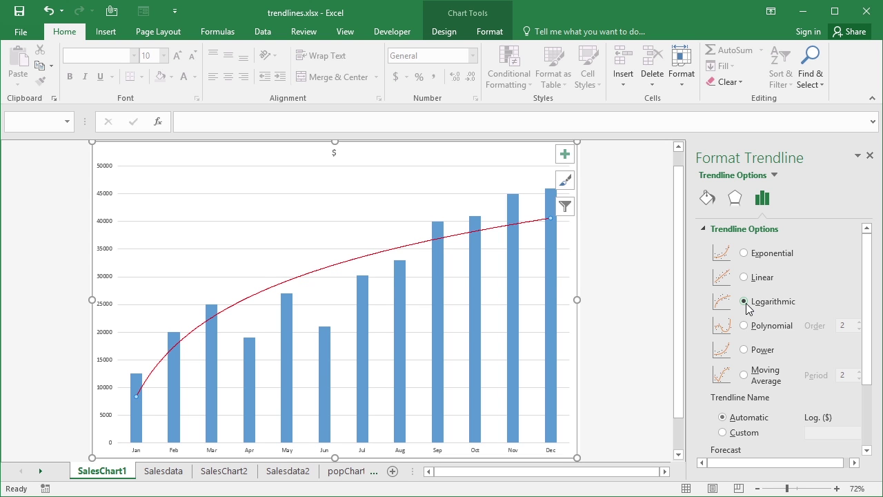
Try the Moving Average type, compare its starting point with the January and February columns, and raise its period
click(744, 377)
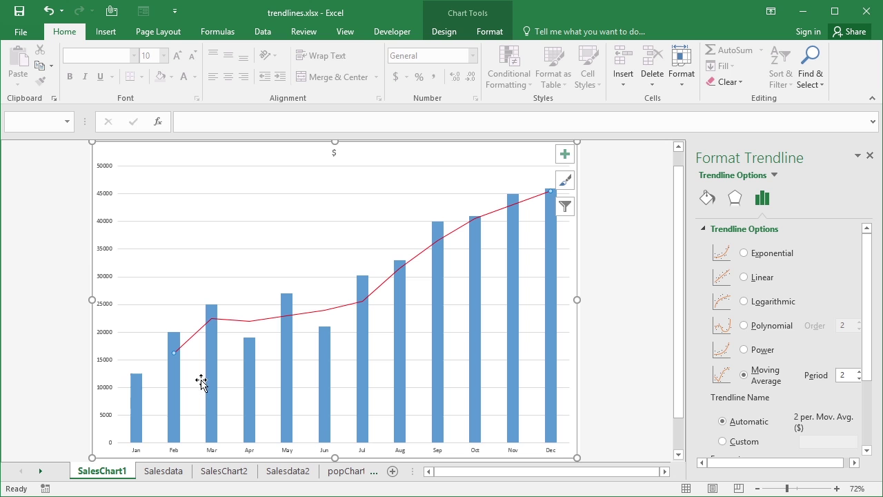
mouse_move(134, 387)
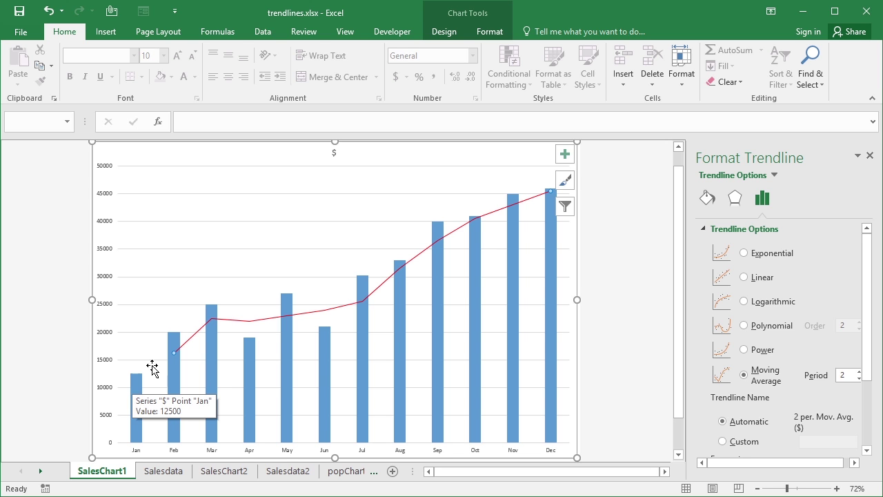
mouse_move(172, 364)
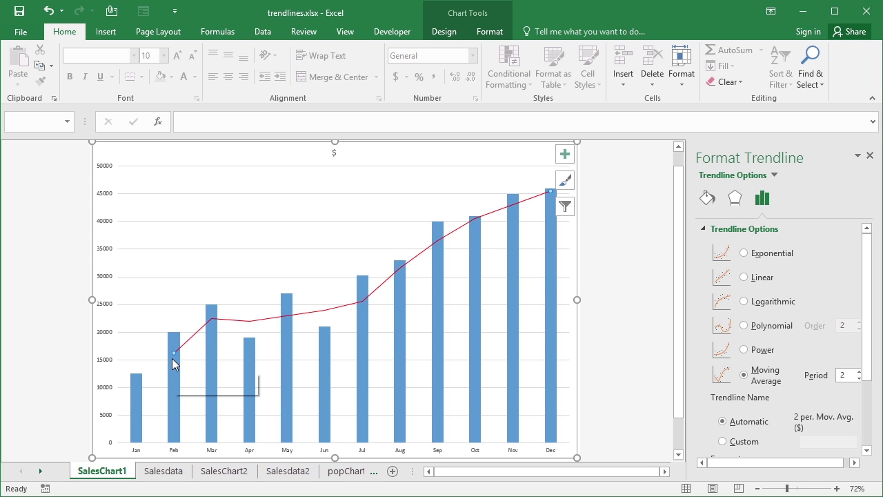
click(858, 372)
Switch the sales trendline to Logarithmic for comparison, and return it to Linear
click(744, 304)
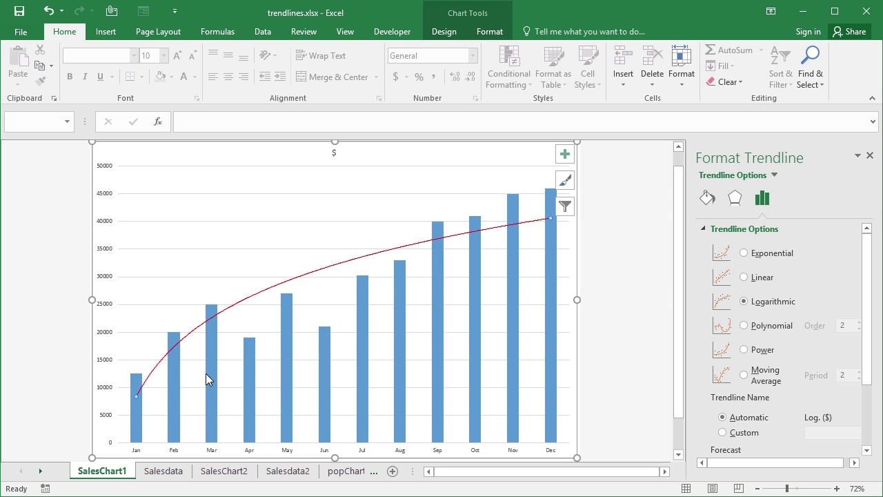
click(744, 276)
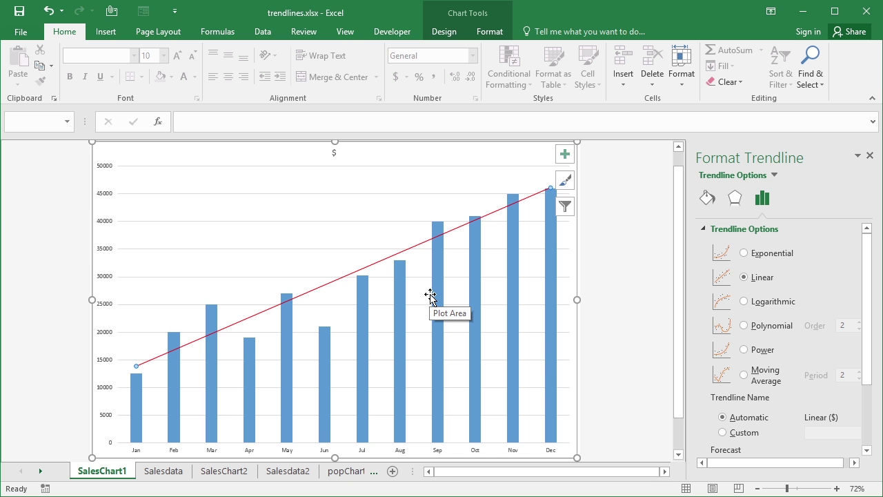
Add a Linear trendline to the Population chart on the popChart sheet
click(348, 471)
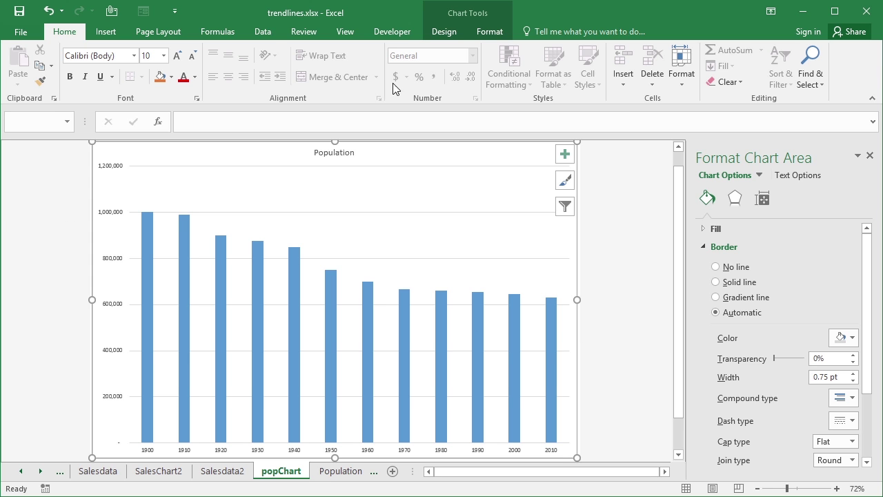
click(444, 32)
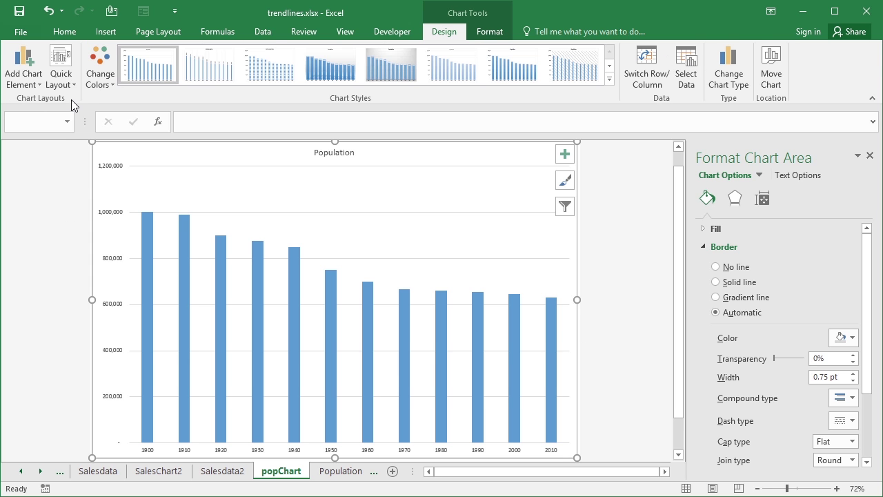
click(39, 84)
mouse_move(79, 246)
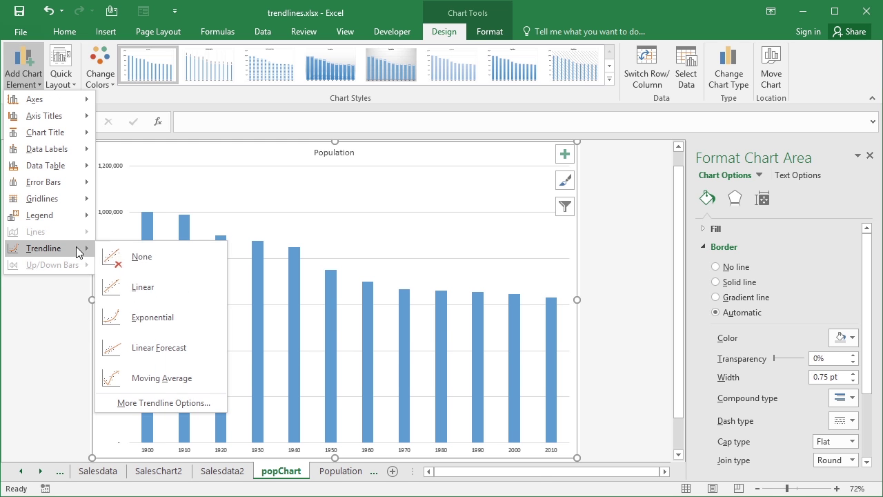
click(152, 283)
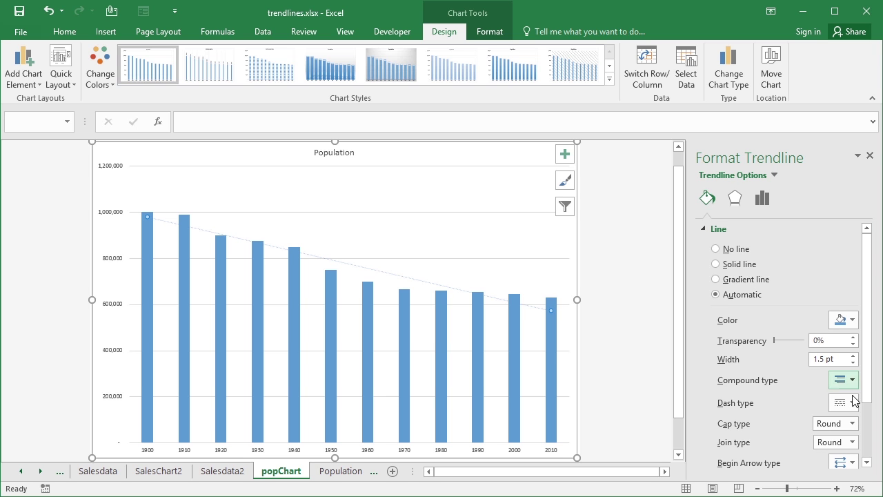
Format the population trendline as a solid orange line with the unbroken dash type
click(852, 402)
click(835, 312)
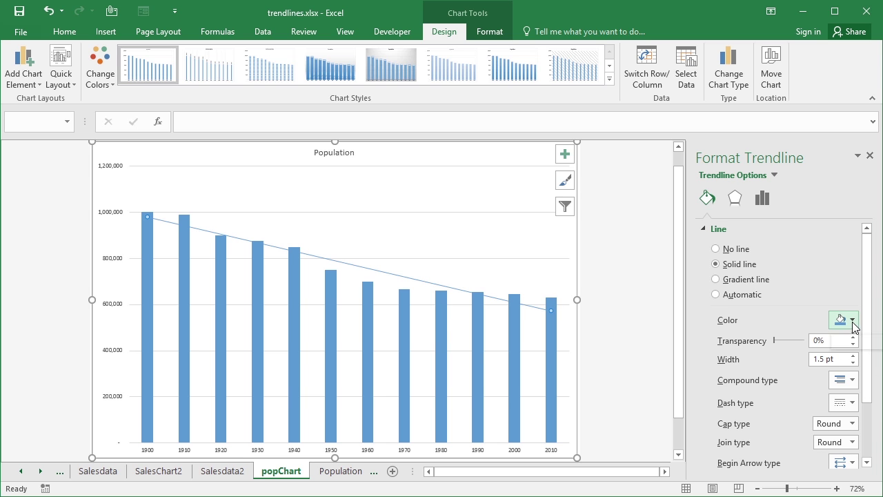
click(853, 320)
click(826, 352)
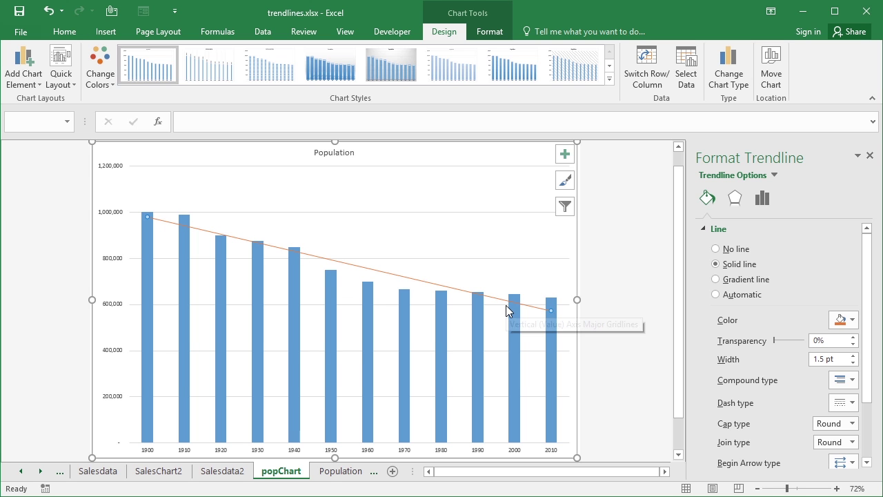
Try the Logarithmic and Exponential types on the population trendline and compare their fit with the columns
click(762, 198)
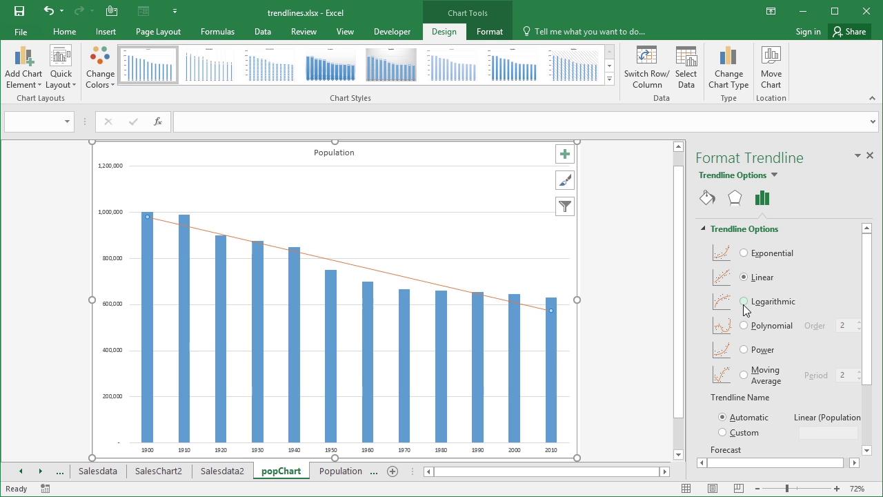
click(744, 301)
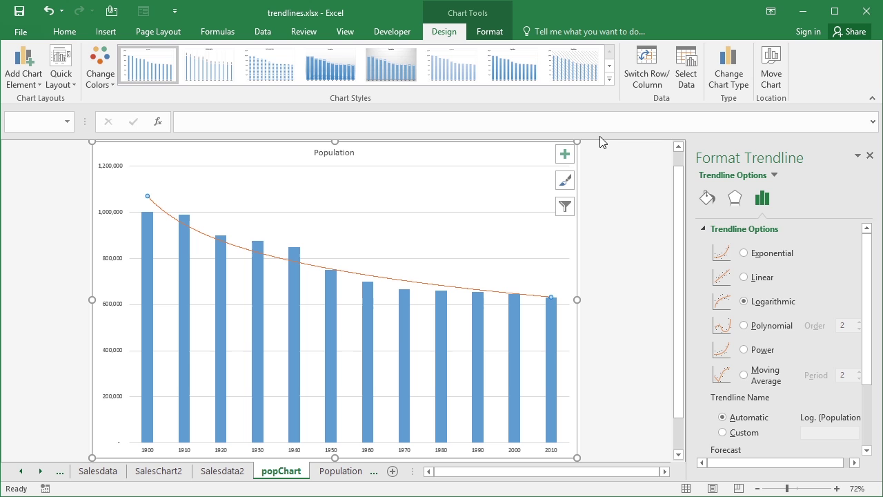
click(743, 253)
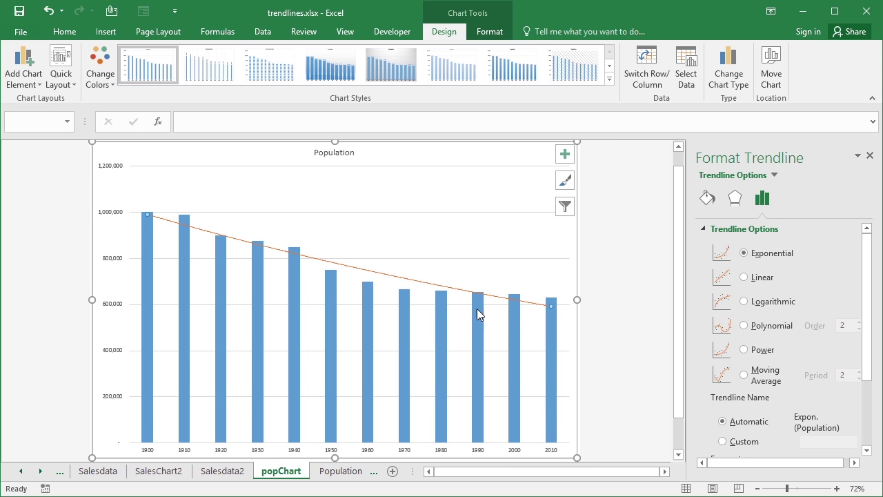
mouse_move(556, 318)
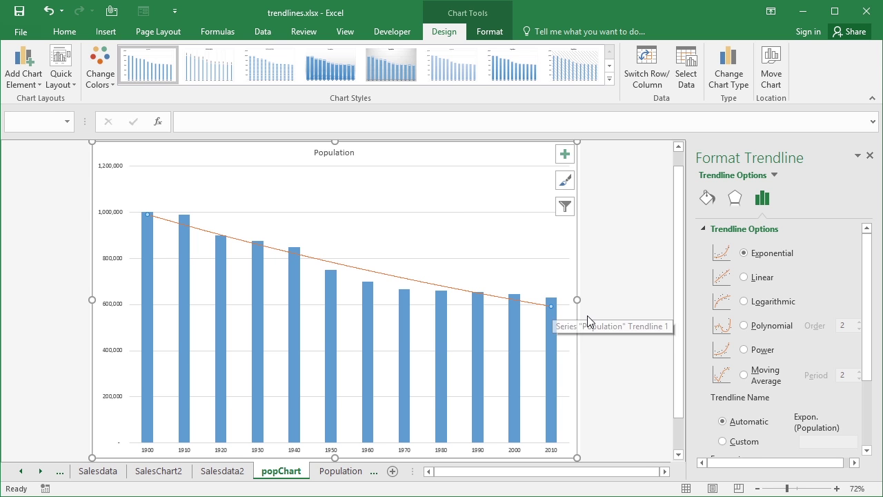
Compare the Polynomial and Power types on the population trendline, and set its type to Logarithmic
click(744, 301)
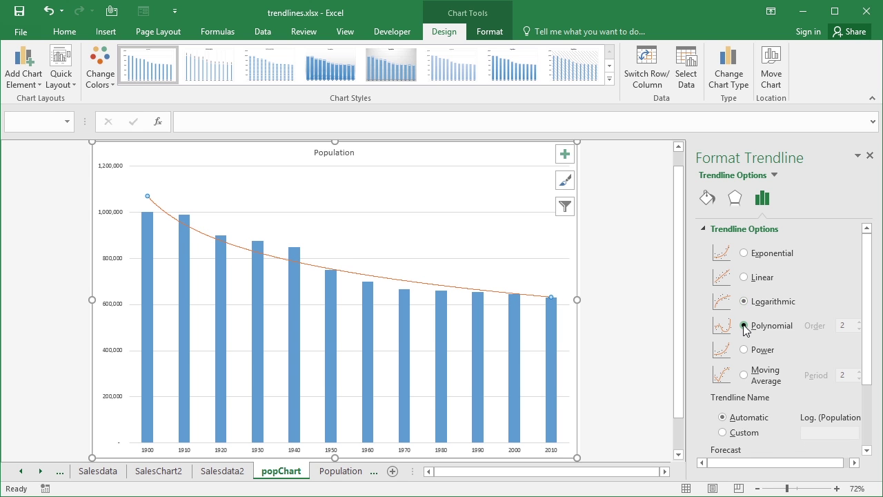
click(744, 326)
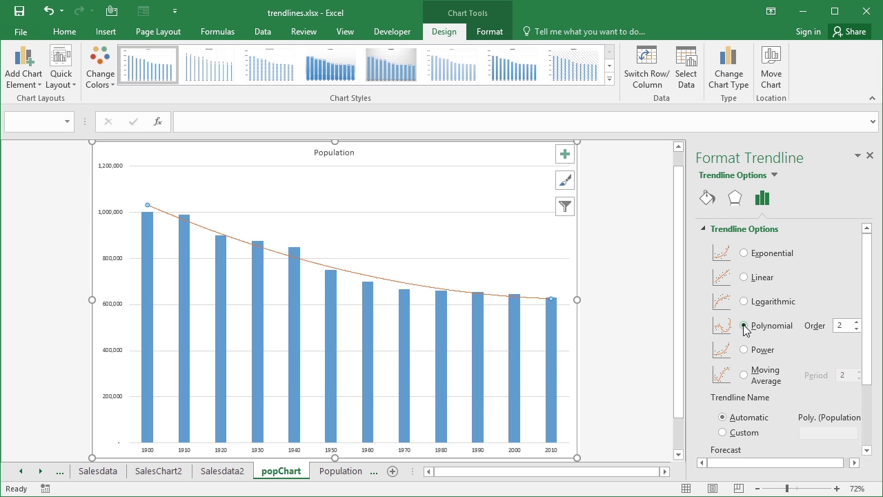
click(745, 350)
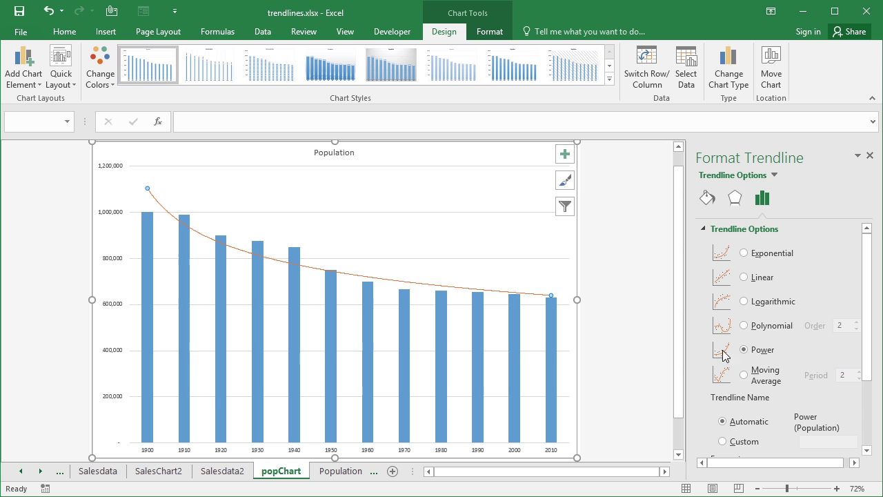
click(746, 302)
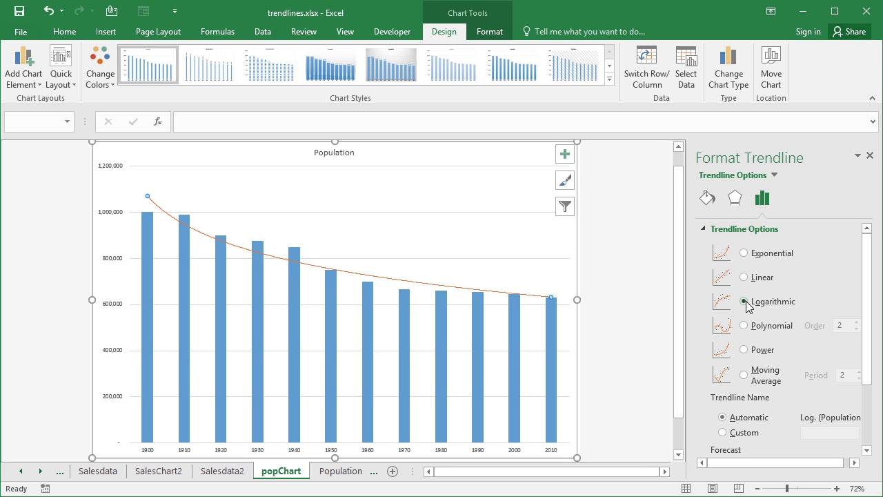